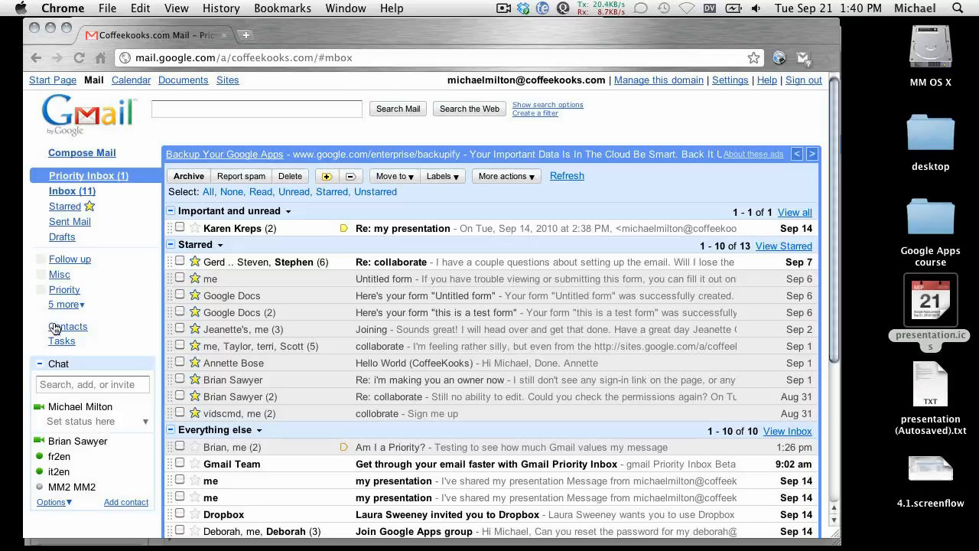
Step: Create a new label named 'Really important'
{"action": "left_click", "coordinate": [41, 365]}
{"action": "left_click", "coordinate": [64, 305]}
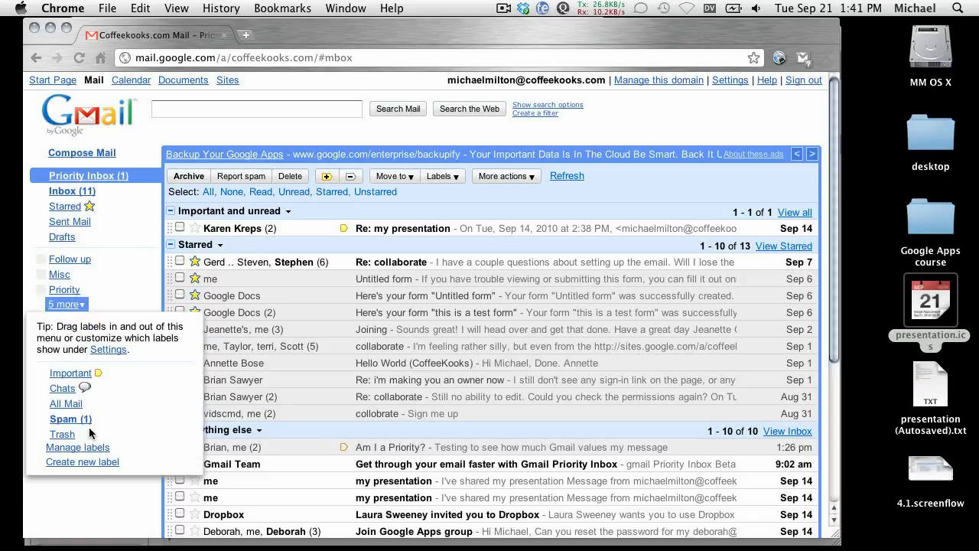
{"action": "left_click", "coordinate": [64, 462]}
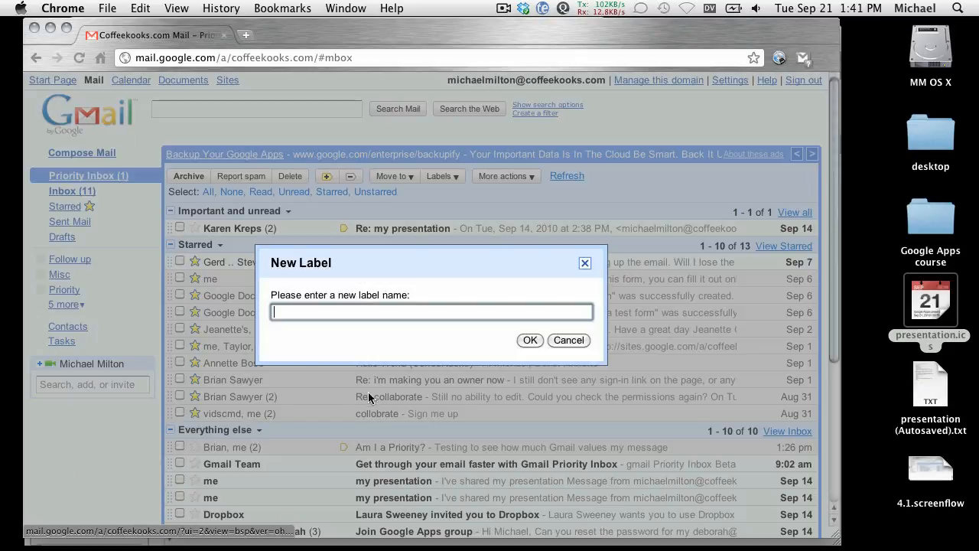
{"action": "type", "text": "Really important"}
{"action": "key", "text": "Return"}
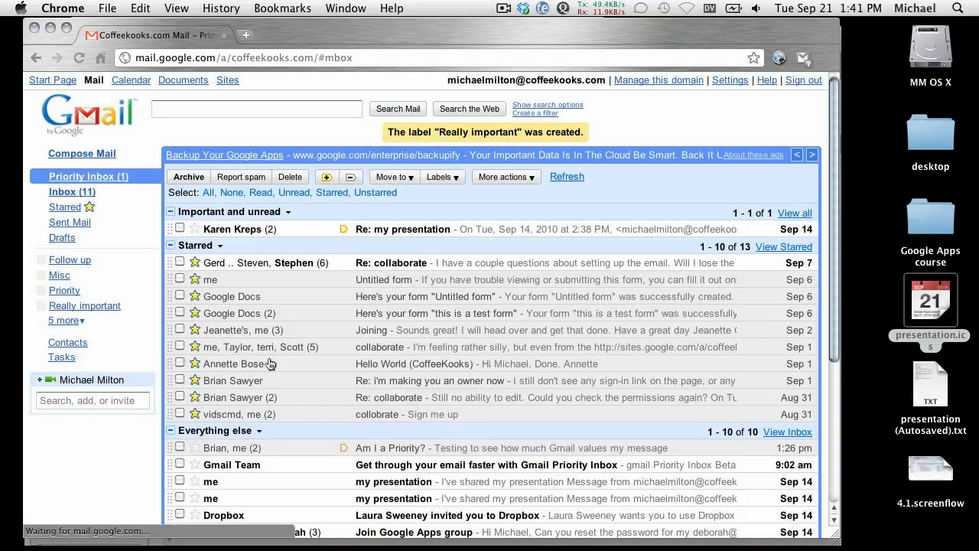
Step: Create a second label named 'O'Reilly', then view the Really important label
{"action": "left_click", "coordinate": [60, 322]}
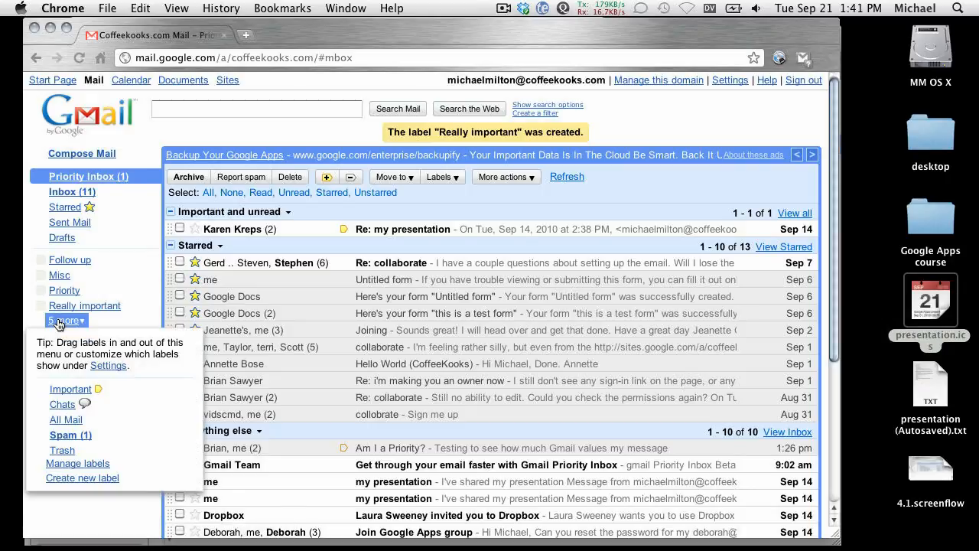
{"action": "left_click", "coordinate": [64, 478]}
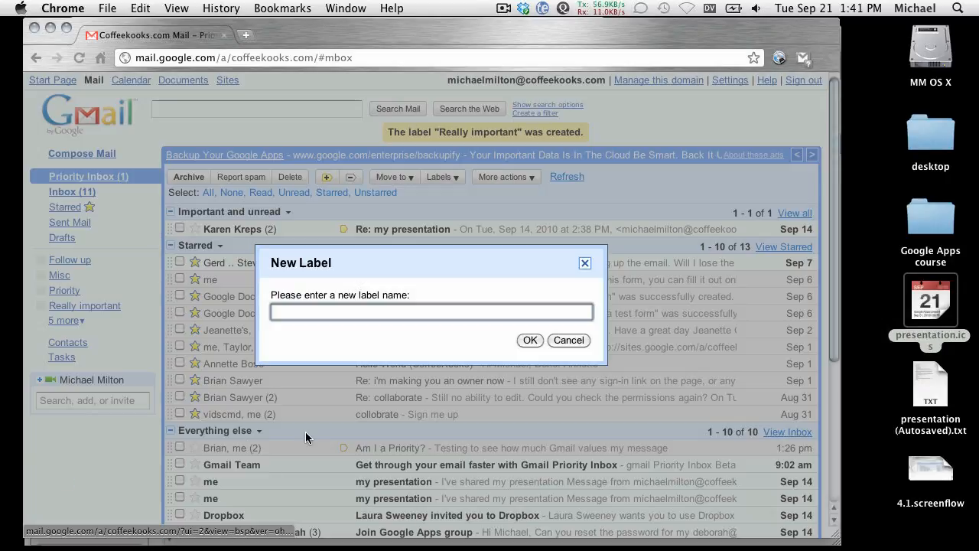
{"action": "type", "text": "O'Reilly"}
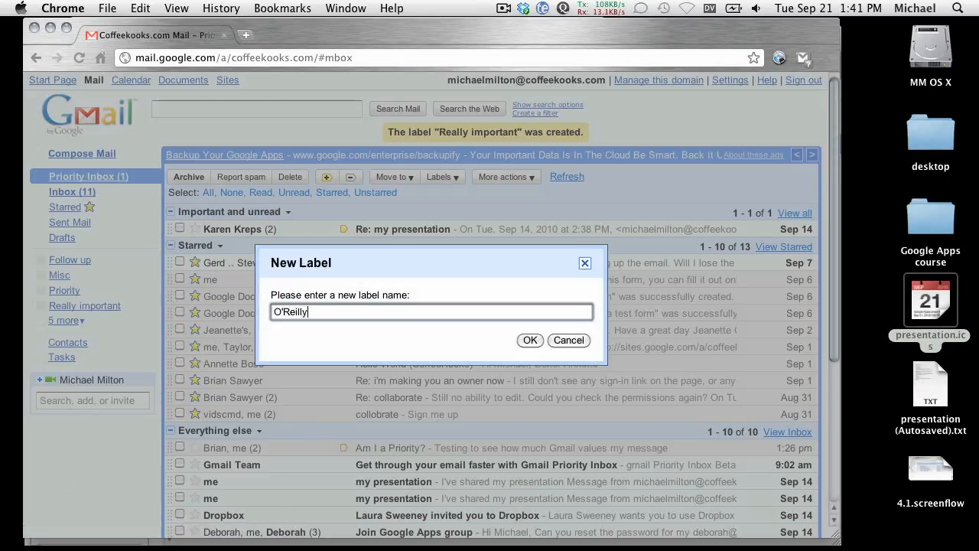
{"action": "key", "text": "Return"}
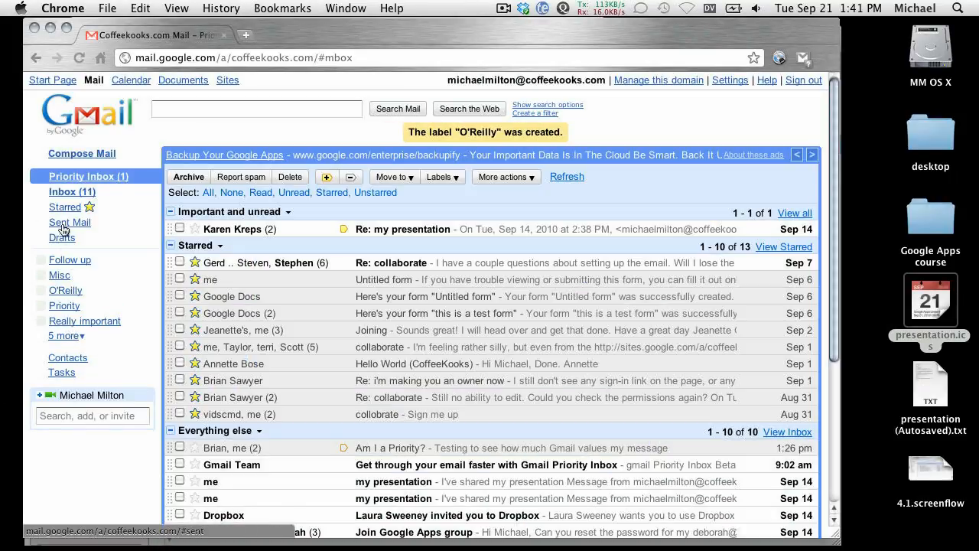
{"action": "left_click", "coordinate": [67, 322]}
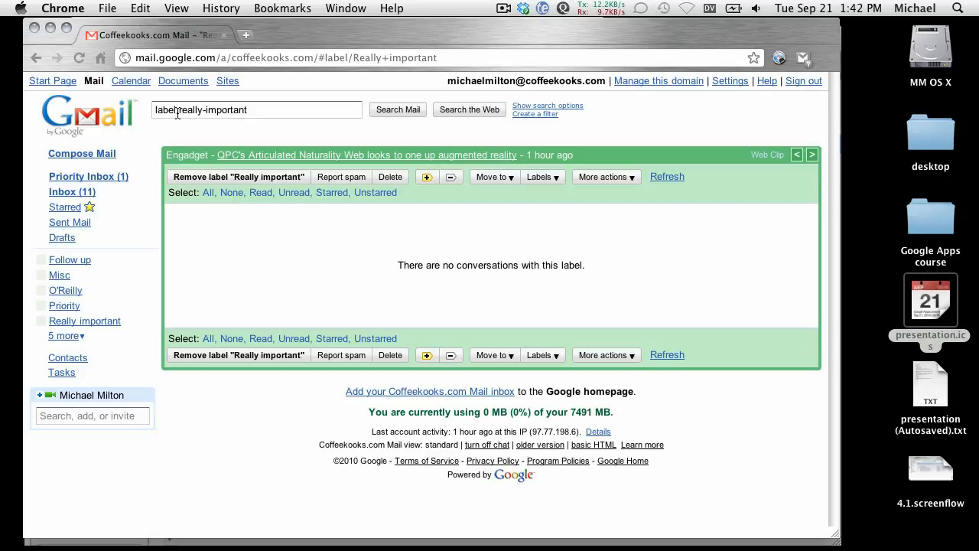
Step: Focus the search box, which shows label:really-important for the empty label view
{"action": "left_click", "coordinate": [177, 111]}
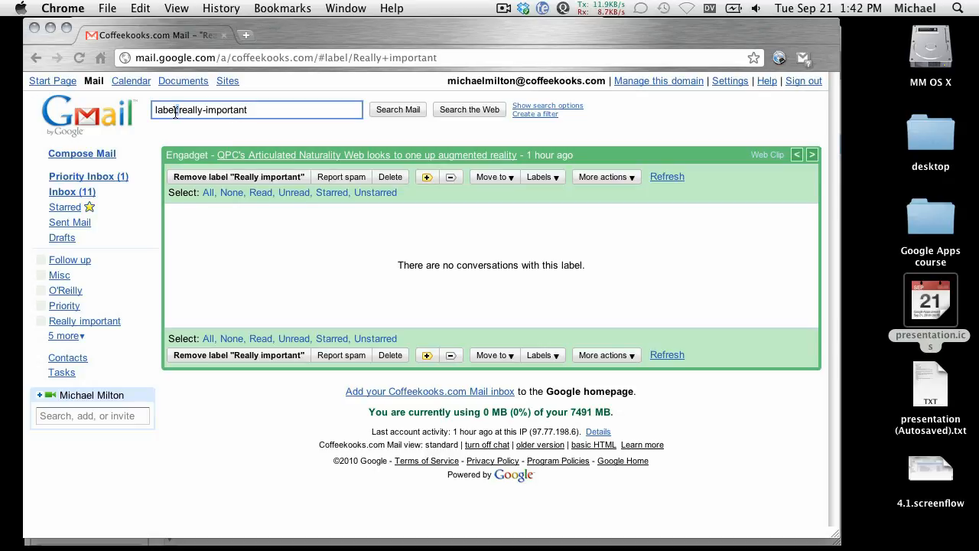
Step: Search for mail from the contact and select all six resulting conversations
{"action": "triple_click", "coordinate": [177, 111]}
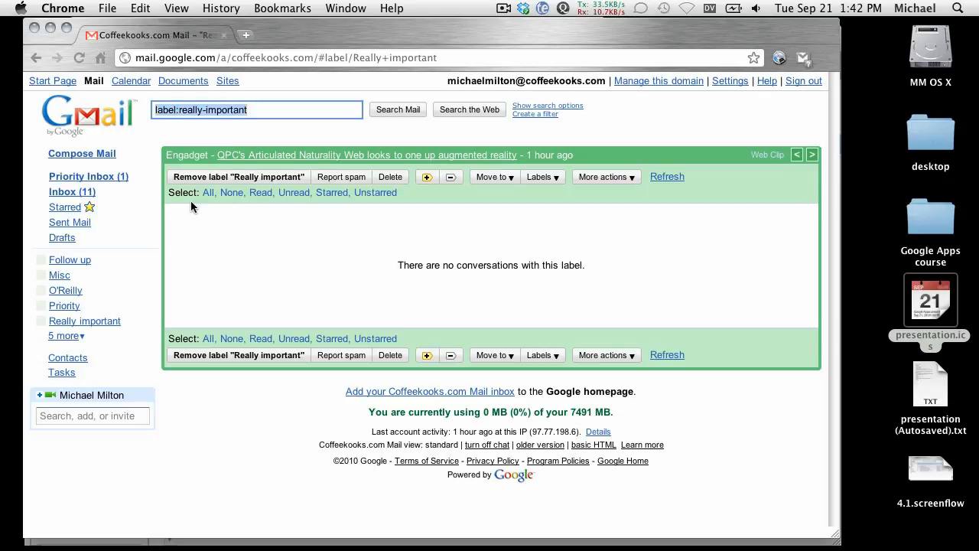
{"action": "type", "text": "from:brian"}
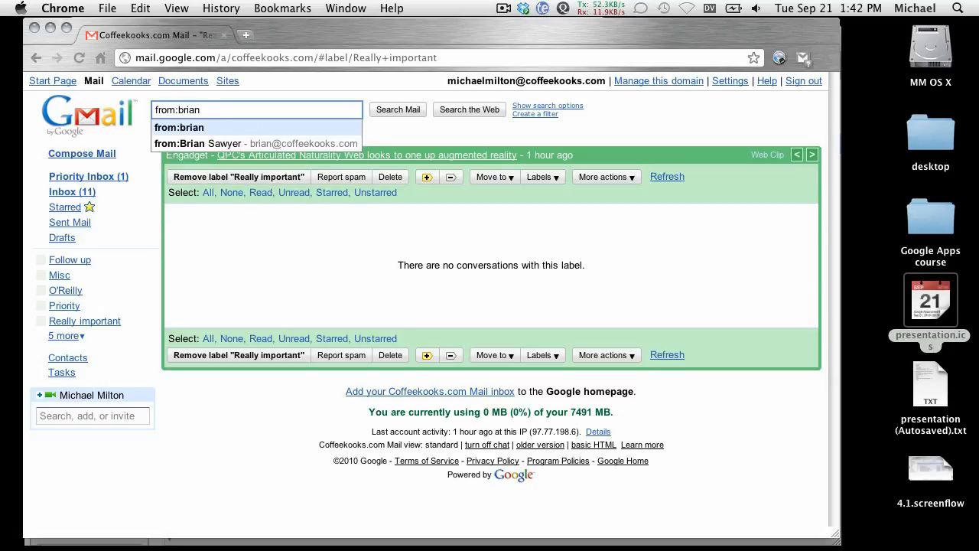
{"action": "key", "text": "Return"}
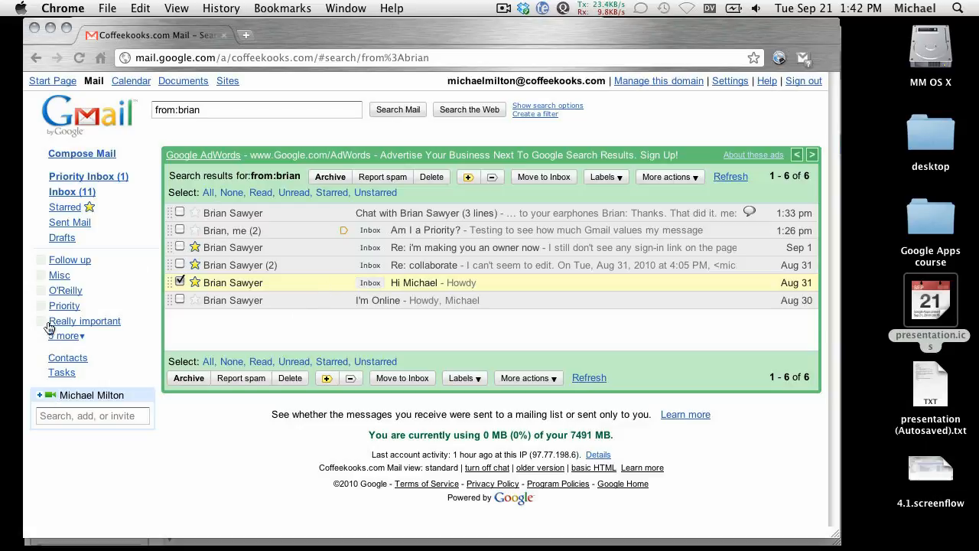
{"action": "left_click", "coordinate": [207, 192]}
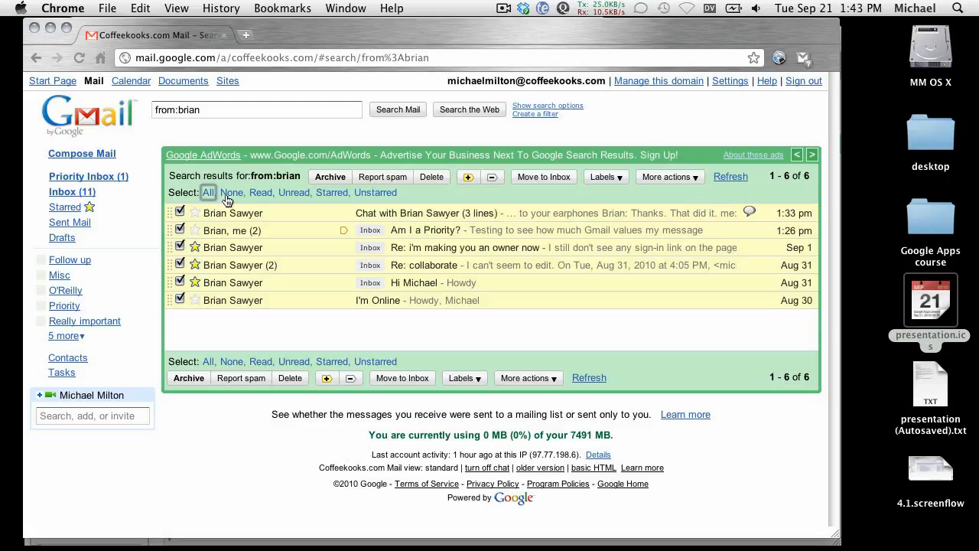
Step: Label the six selected conversations 'Really important' and 'O'Reilly', then start a filter from this search
{"action": "left_click", "coordinate": [682, 177]}
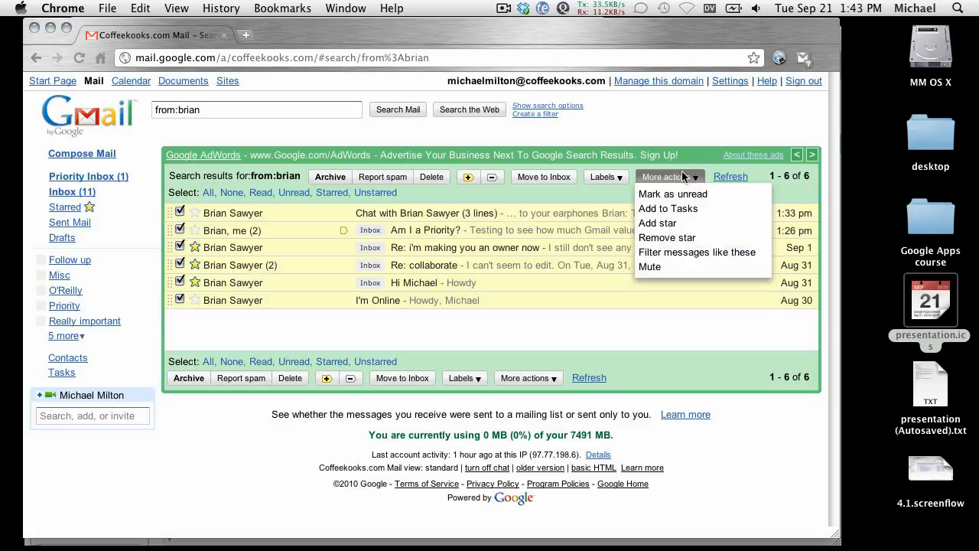
{"action": "left_click", "coordinate": [615, 180]}
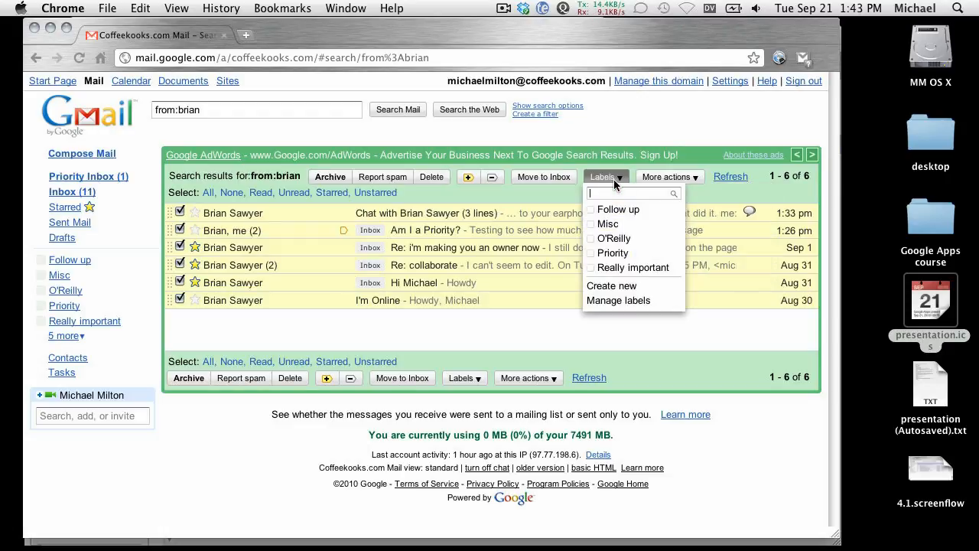
{"action": "left_click", "coordinate": [613, 267]}
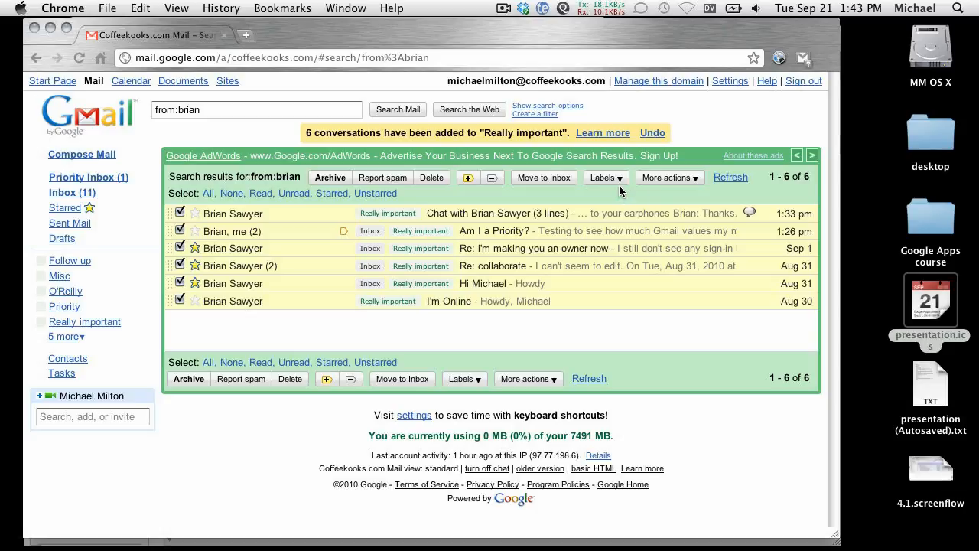
{"action": "left_click", "coordinate": [601, 177]}
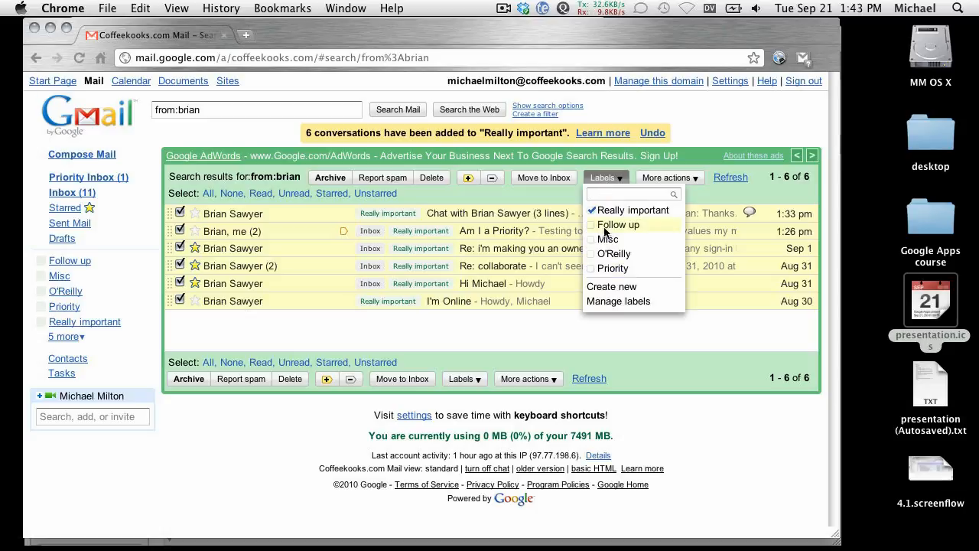
{"action": "left_click", "coordinate": [612, 254]}
{"action": "mouse_move", "coordinate": [165, 548]}
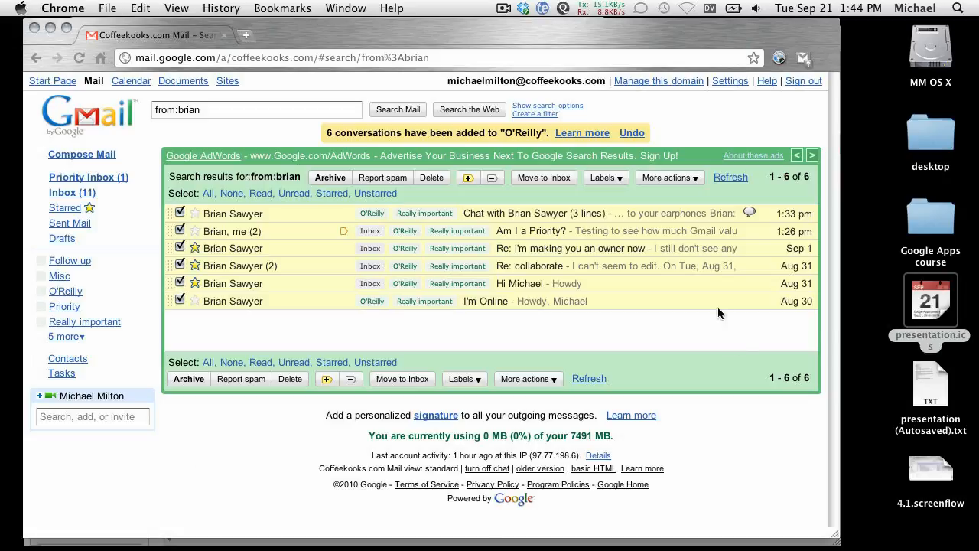
{"action": "left_click", "coordinate": [535, 114]}
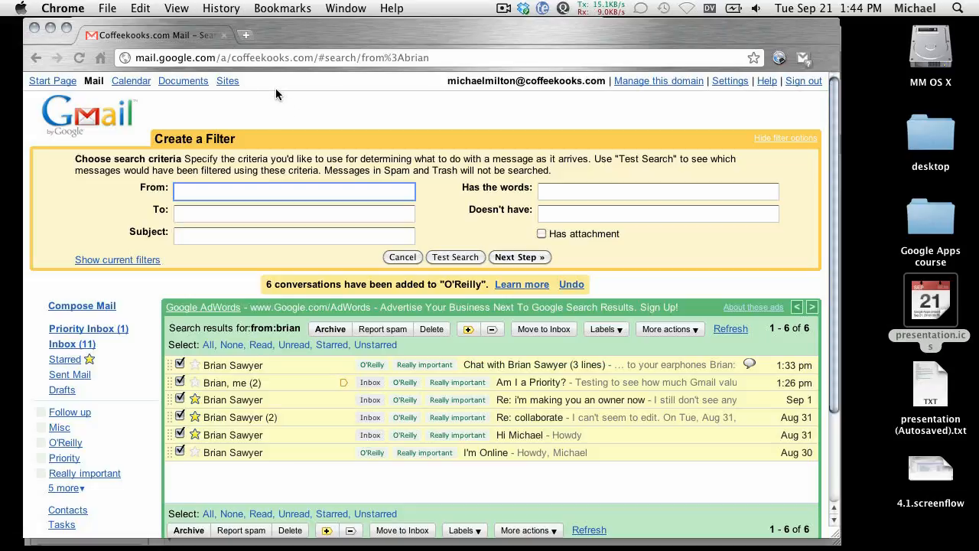
Step: Enter the contact's first name as the filter's From criterion, correcting a typo
{"action": "type", "text": "briam"}
{"action": "key", "text": "BackSpace"}
{"action": "type", "text": "n"}
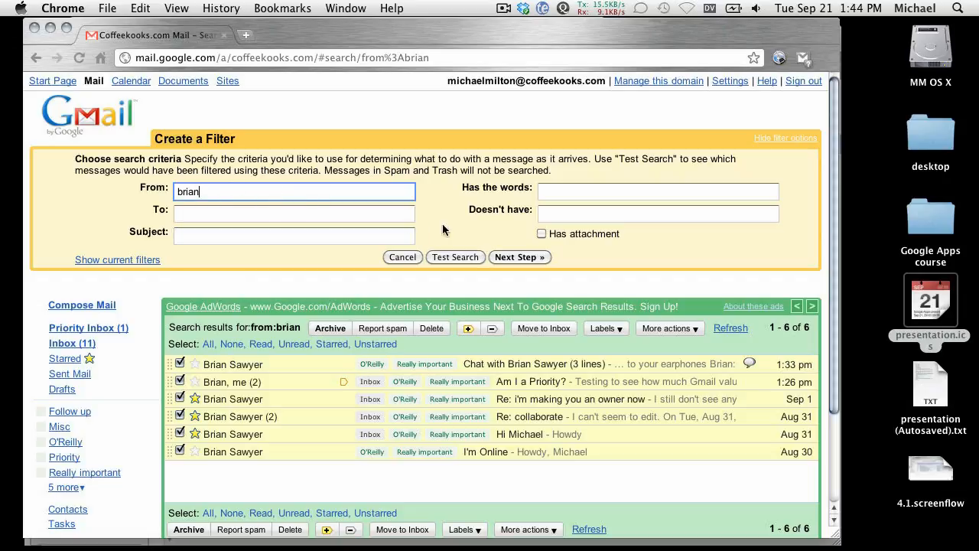
Step: Preview matching mail, then set the filter to apply the 'O'Reilly' label
{"action": "left_click", "coordinate": [464, 257]}
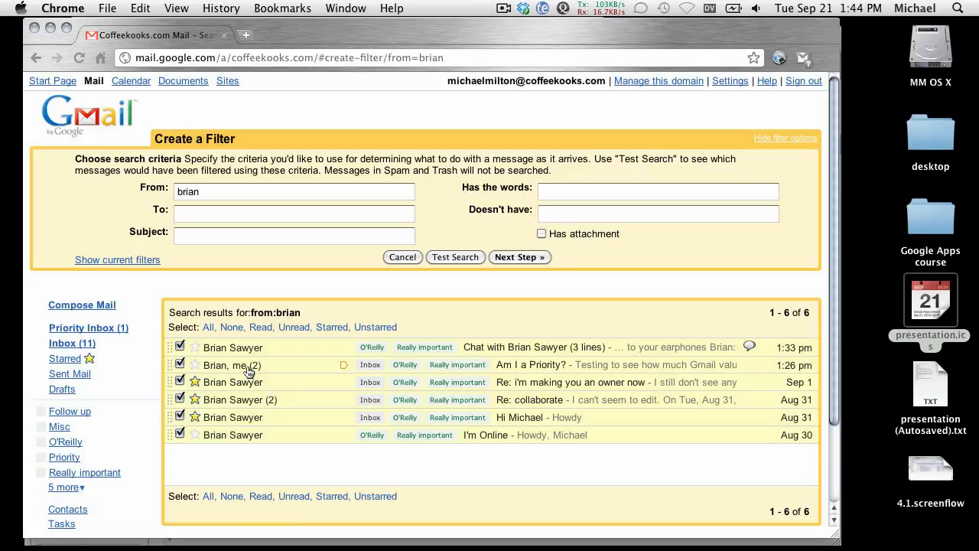
{"action": "left_click", "coordinate": [510, 257]}
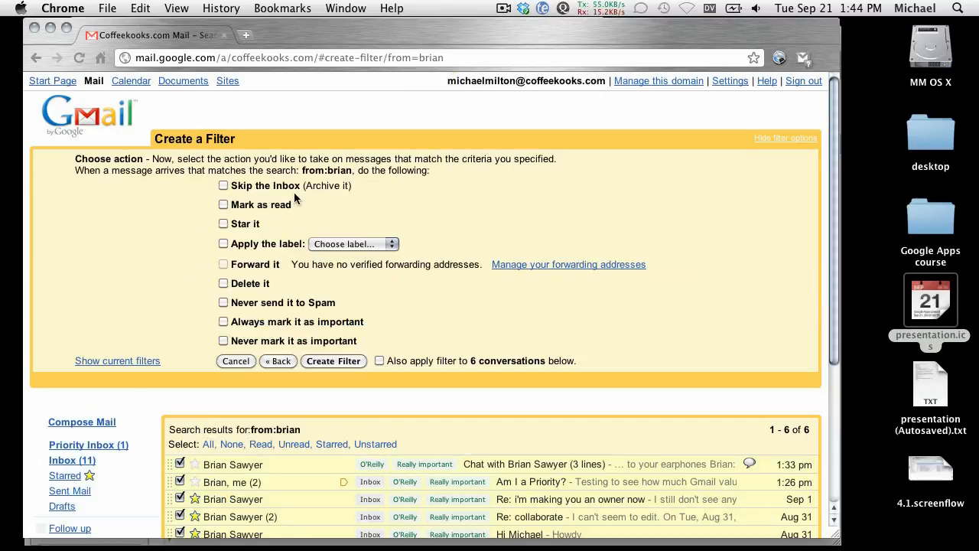
{"action": "left_click", "coordinate": [224, 243]}
{"action": "left_click", "coordinate": [375, 250]}
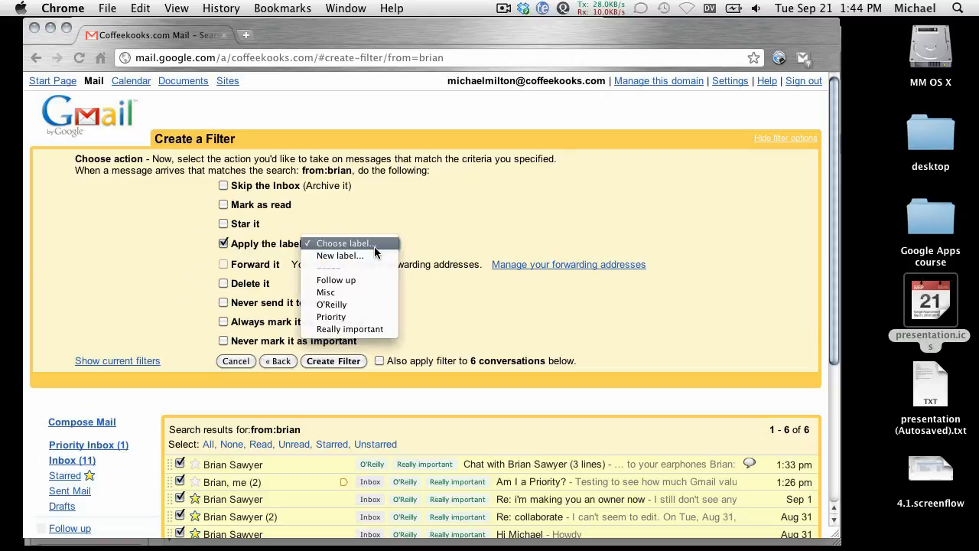
{"action": "left_click", "coordinate": [357, 304]}
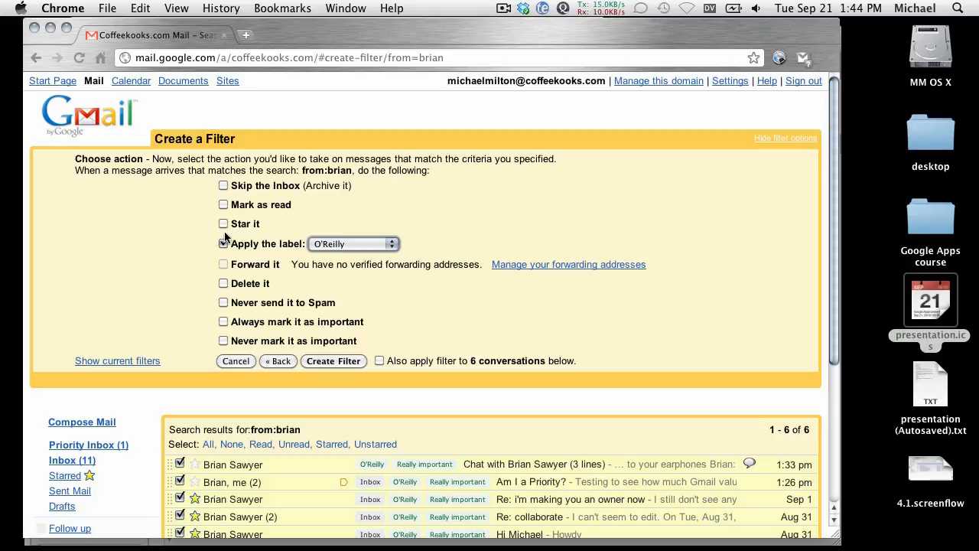
Step: Also always mark important and star it, apply to the 6 existing conversations, and save
{"action": "left_click", "coordinate": [222, 323]}
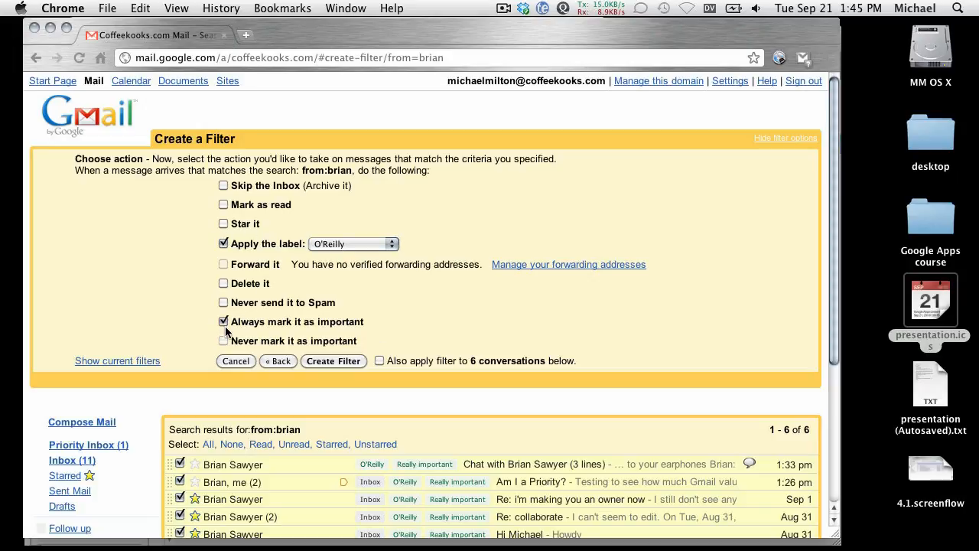
{"action": "left_click", "coordinate": [223, 226]}
{"action": "left_click", "coordinate": [381, 361]}
{"action": "left_click", "coordinate": [332, 360]}
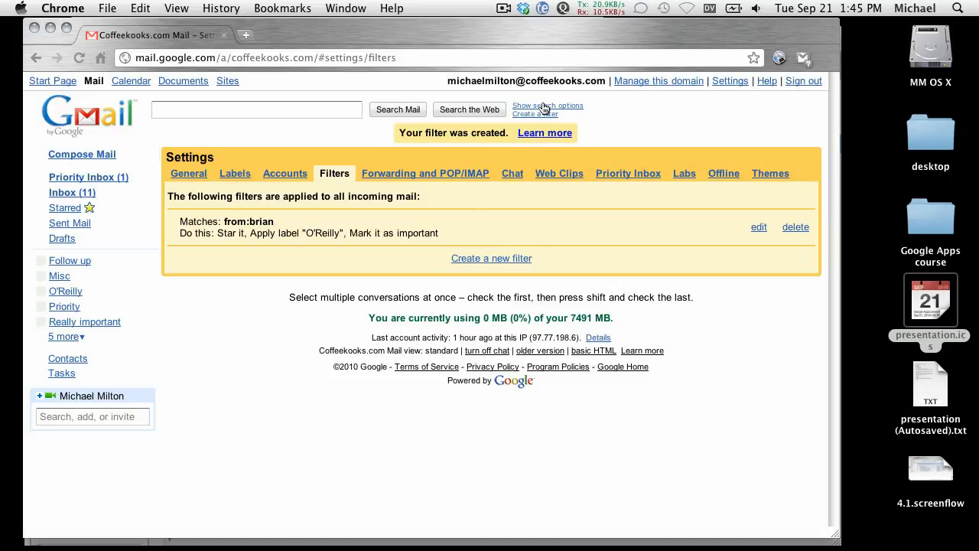
Step: Create a second filter for the same sender that applies the 'Really important' label
{"action": "left_click", "coordinate": [548, 116]}
{"action": "type", "text": "brian"}
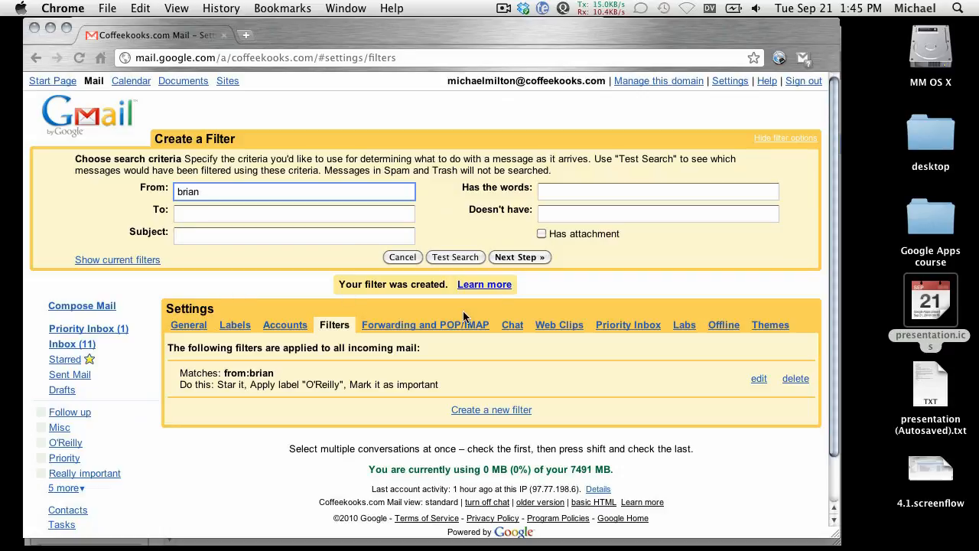
{"action": "left_click", "coordinate": [503, 258]}
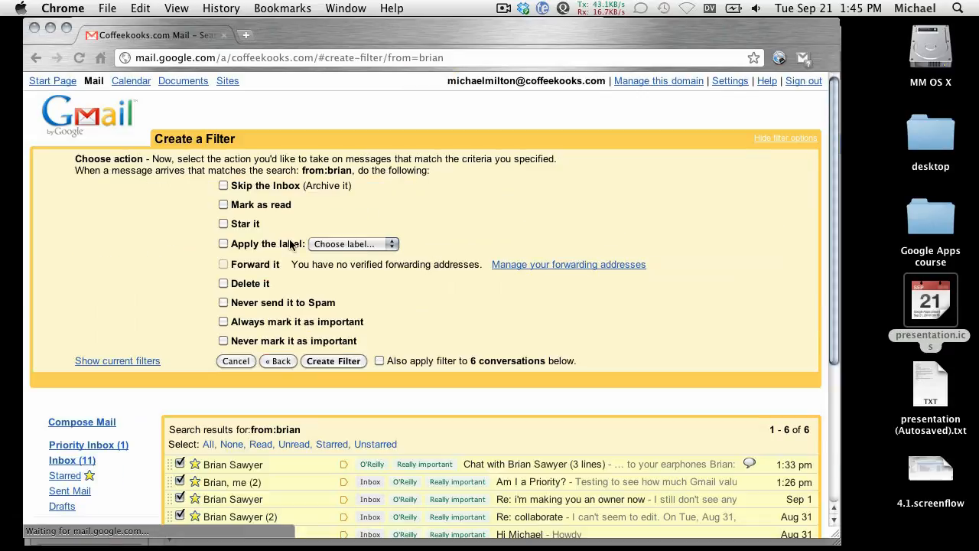
{"action": "left_click", "coordinate": [310, 244]}
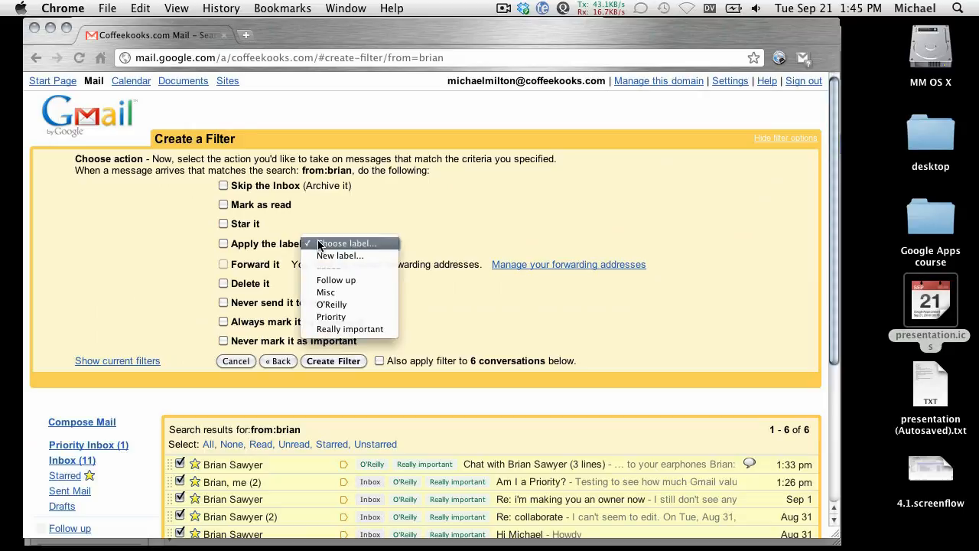
{"action": "left_click", "coordinate": [324, 330]}
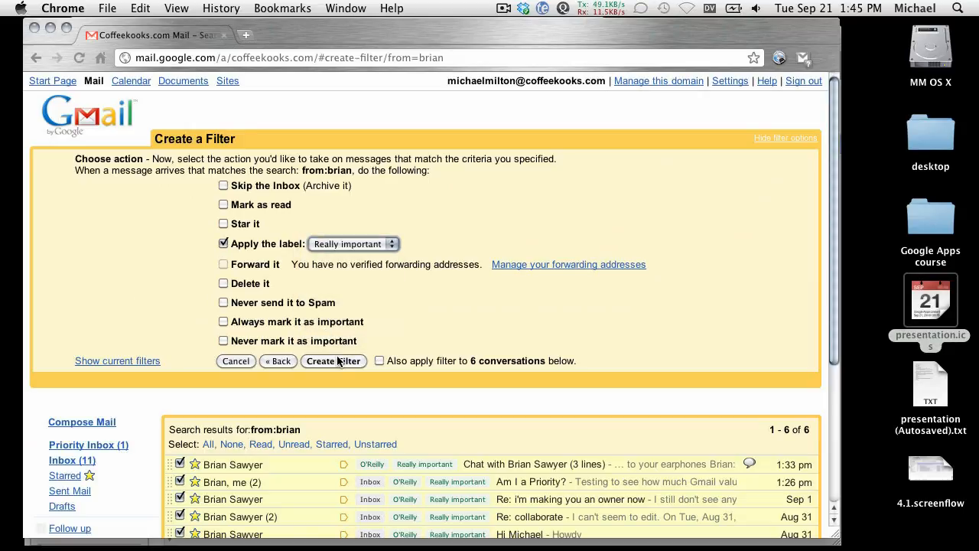
{"action": "left_click", "coordinate": [318, 363]}
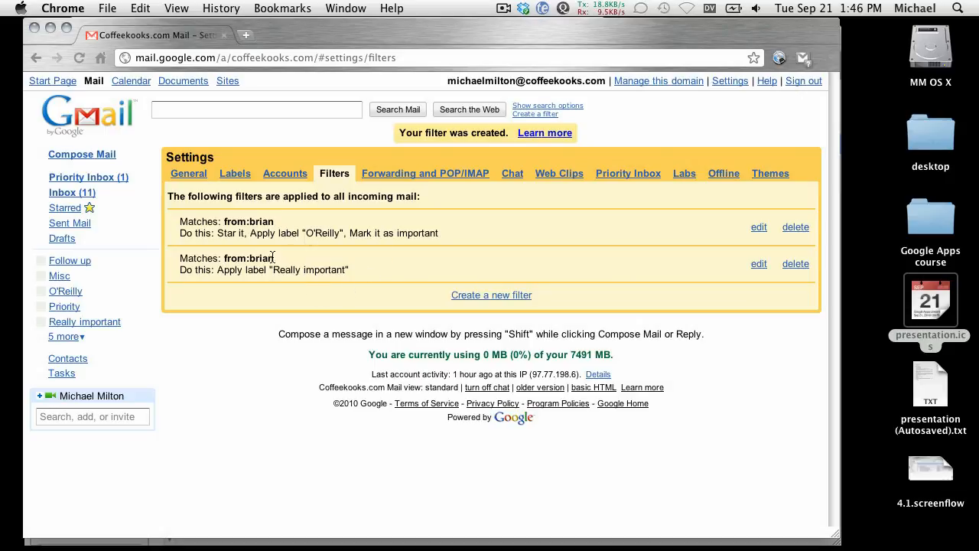
Step: Go back to the inbox and open a blank Create a Filter form
{"action": "left_click", "coordinate": [74, 111]}
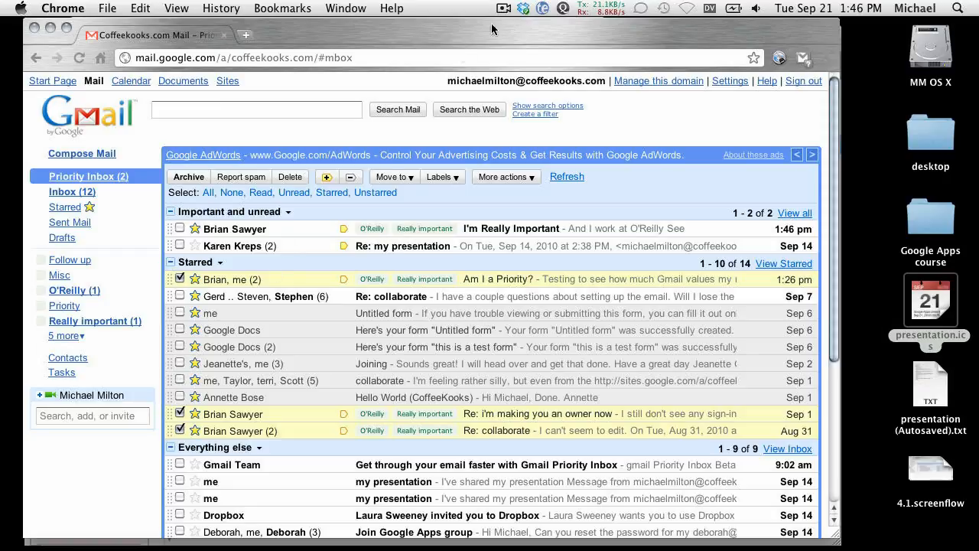
{"action": "left_click", "coordinate": [528, 115]}
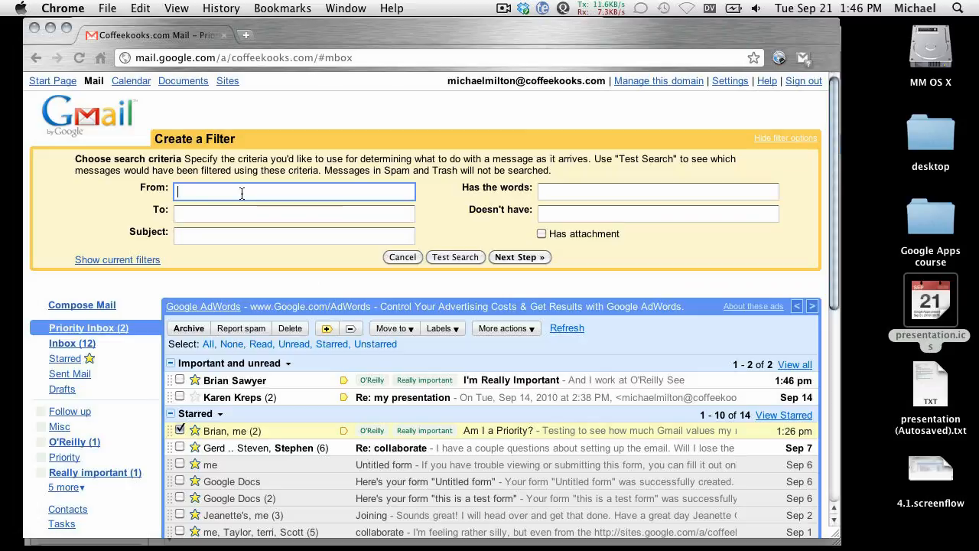
Step: Enter the contact's full name as the filter's Subject criterion and continue
{"action": "left_click", "coordinate": [211, 233]}
{"action": "left_click", "coordinate": [118, 234]}
{"action": "left_click", "coordinate": [196, 237]}
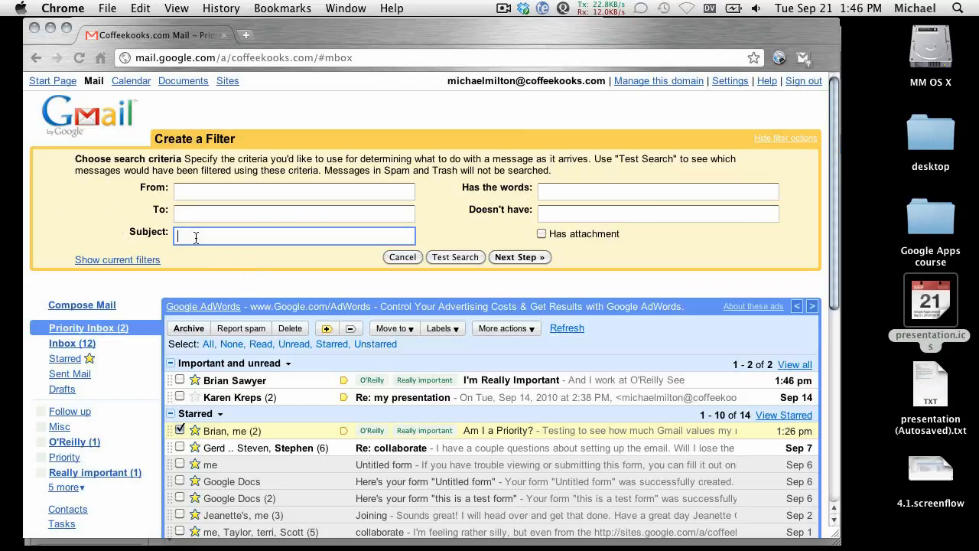
{"action": "left_click", "coordinate": [520, 257]}
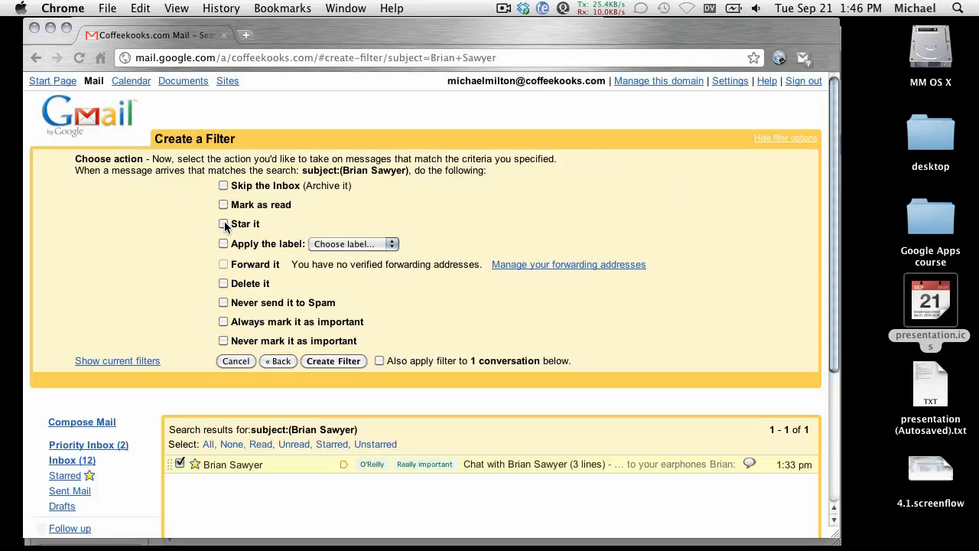
Step: Have the filter apply 'O'Reilly' and never mark mail important, then save it
{"action": "left_click", "coordinate": [317, 244]}
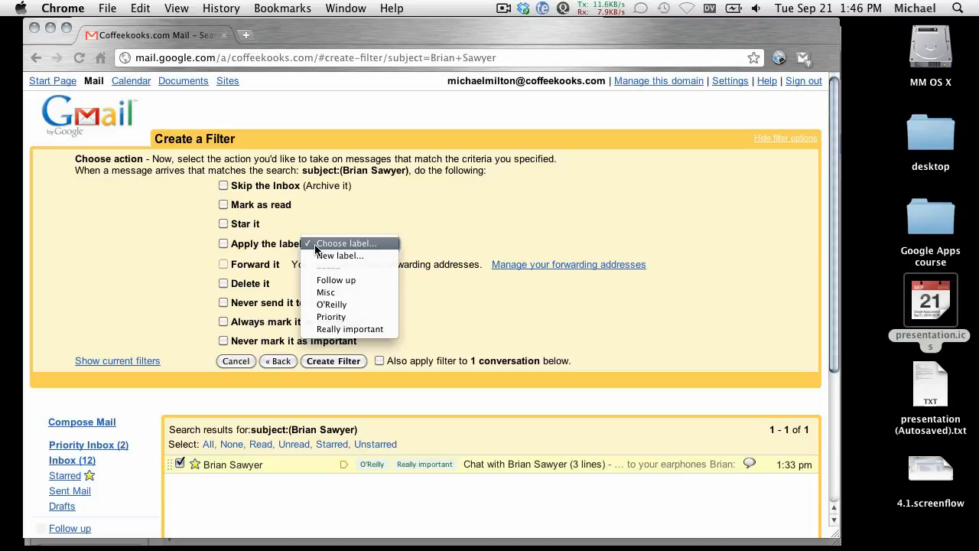
{"action": "left_click", "coordinate": [324, 304]}
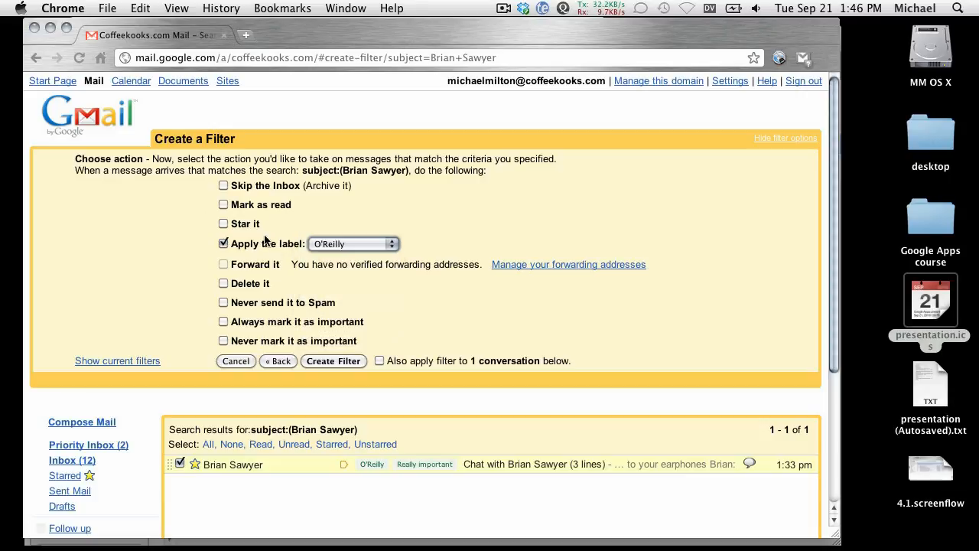
{"action": "left_click", "coordinate": [224, 341]}
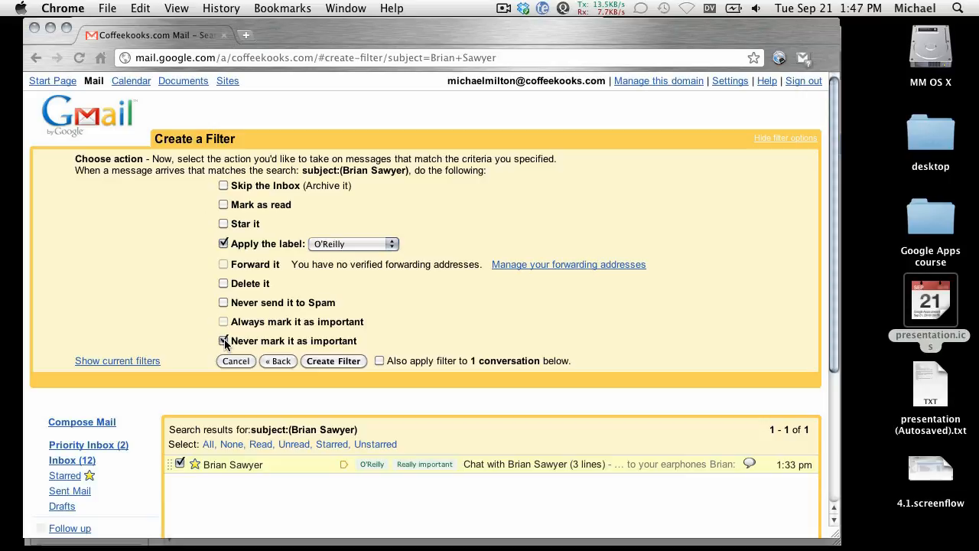
{"action": "left_click", "coordinate": [341, 363]}
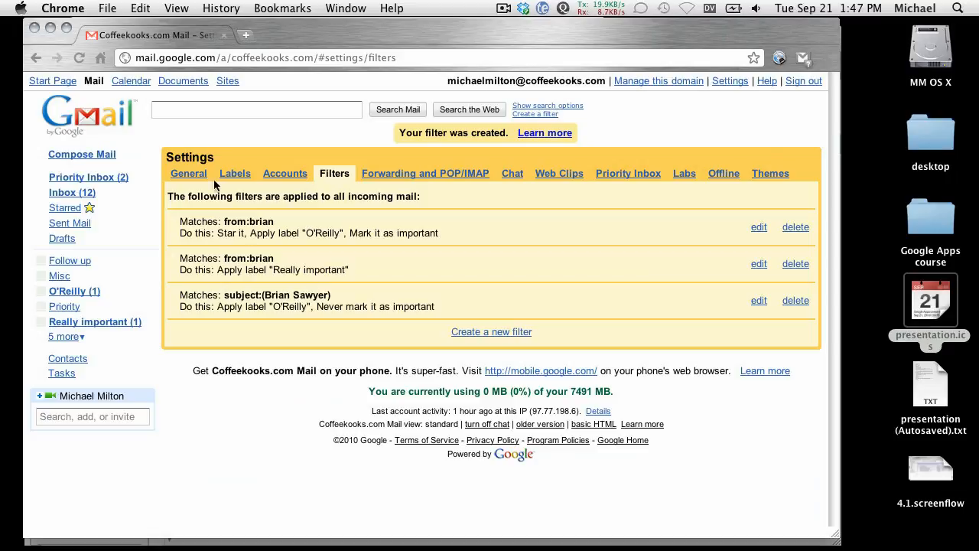
Step: Return to the inbox and reload it to show new mail labelled O'Reilly
{"action": "left_click", "coordinate": [103, 112]}
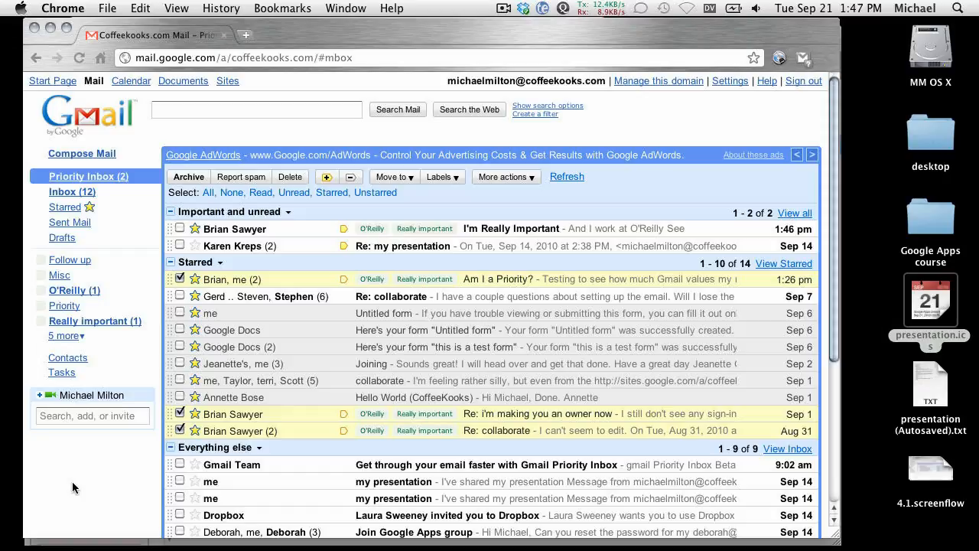
{"action": "key", "text": "super+r"}
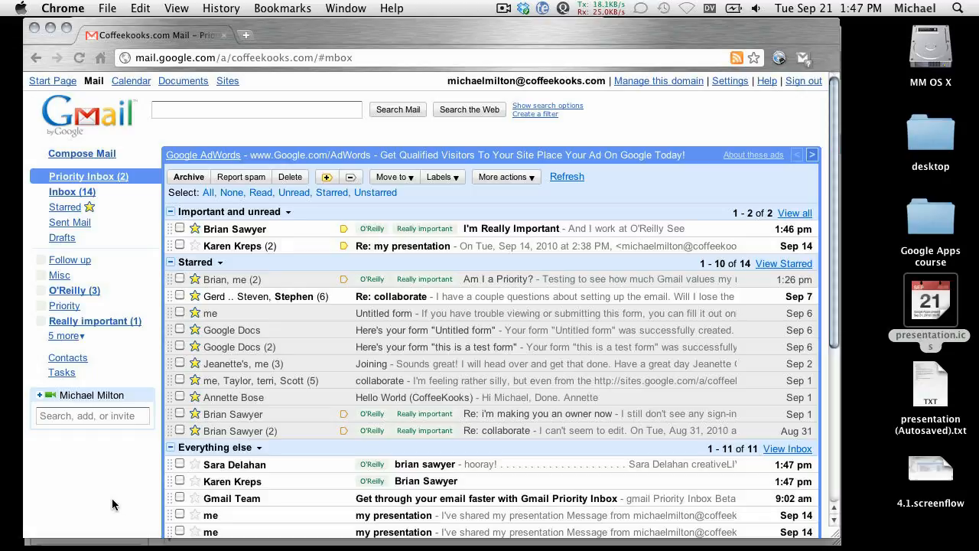
{"action": "scroll", "coordinate": [351, 476], "scroll_direction": "down", "scroll_amount": 1}
{"action": "scroll", "coordinate": [351, 476], "scroll_direction": "down", "scroll_amount": 5}
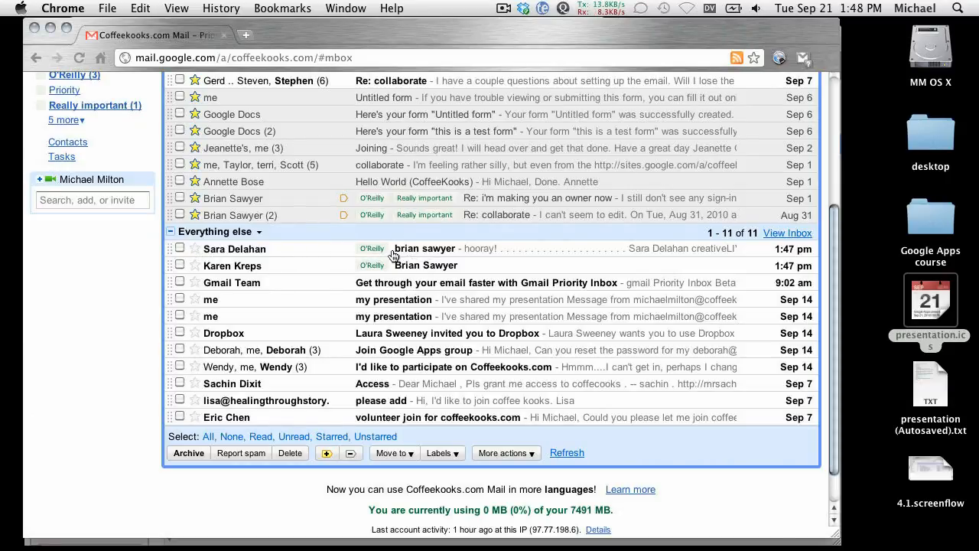
{"action": "scroll", "coordinate": [336, 264], "scroll_direction": "up", "scroll_amount": 4}
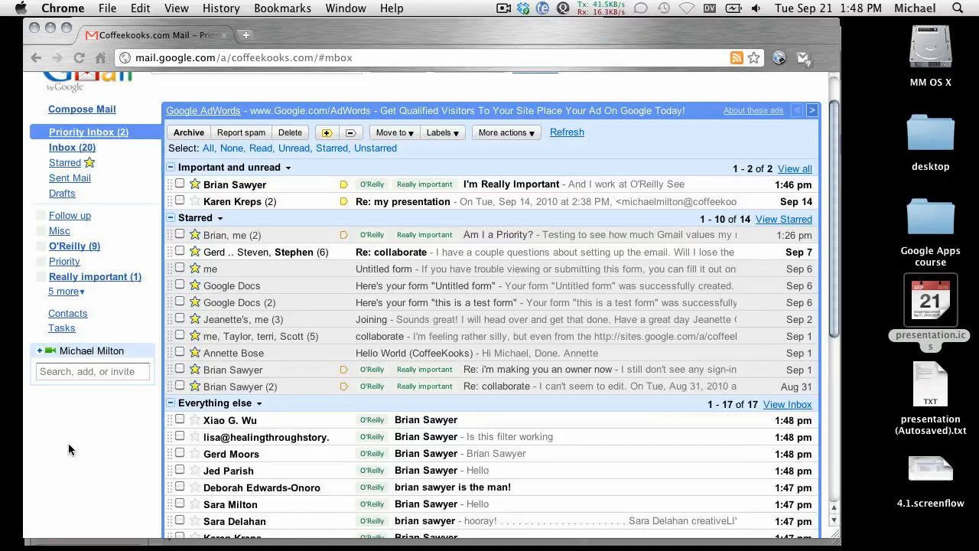
{"action": "scroll", "coordinate": [184, 453], "scroll_direction": "down", "scroll_amount": 3}
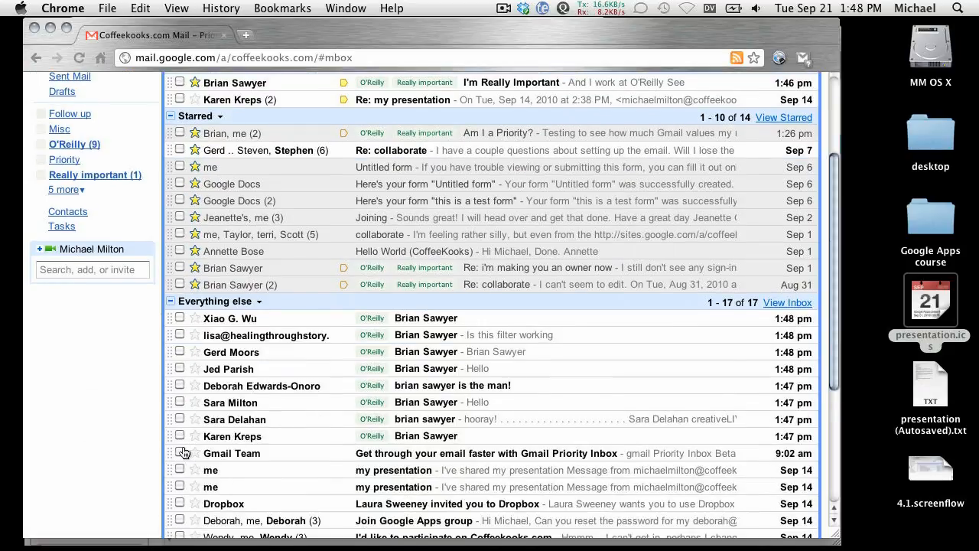
{"action": "scroll", "coordinate": [184, 453], "scroll_direction": "up", "scroll_amount": 3}
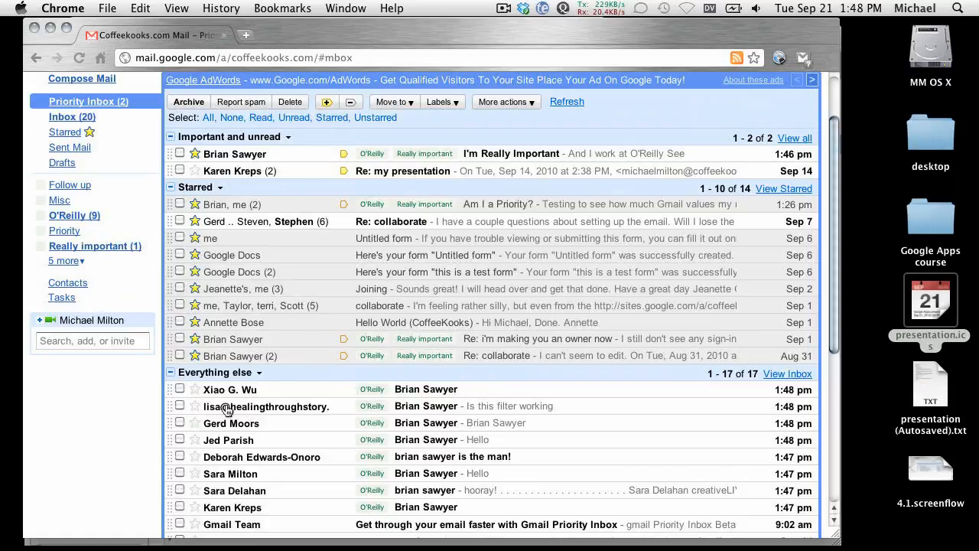
{"action": "mouse_move", "coordinate": [219, 411]}
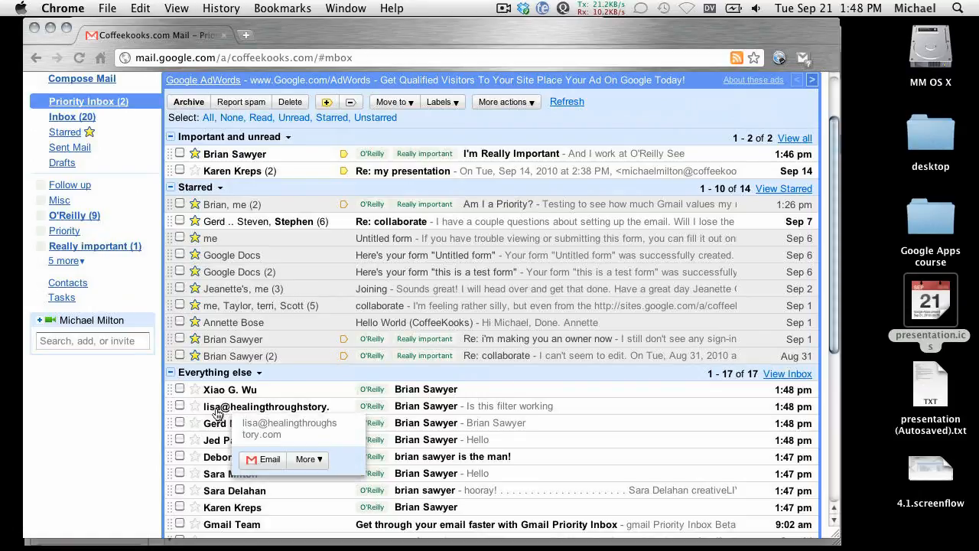